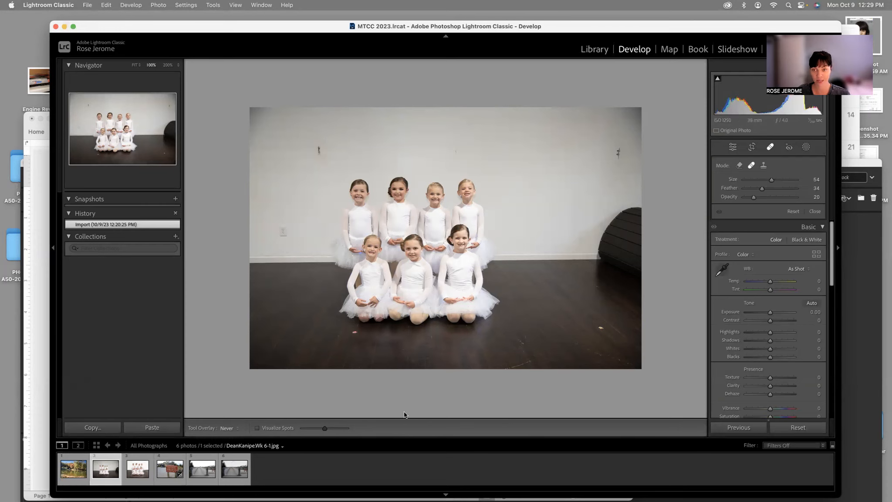
Step: Compare the original and edited versions of the dancers' group photo, looking at the wall, floor and crop
left_click(137, 457)
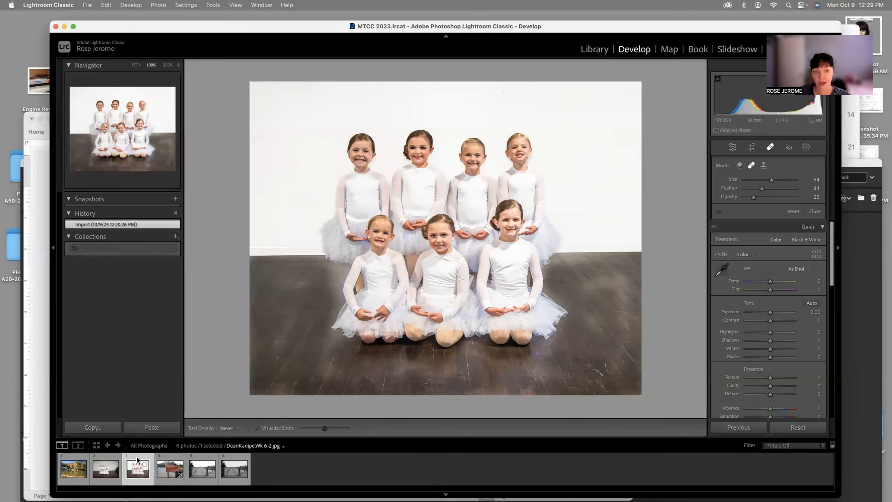
left_click(111, 456)
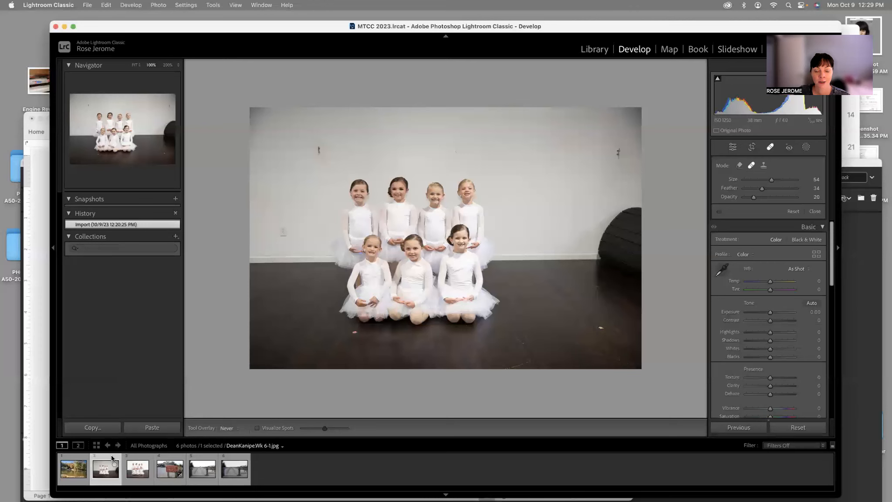
left_click(141, 457)
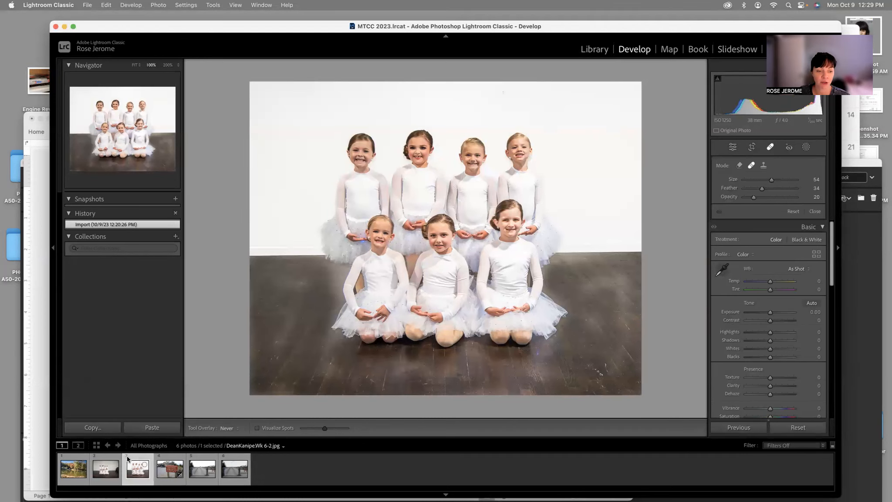
left_click(109, 457)
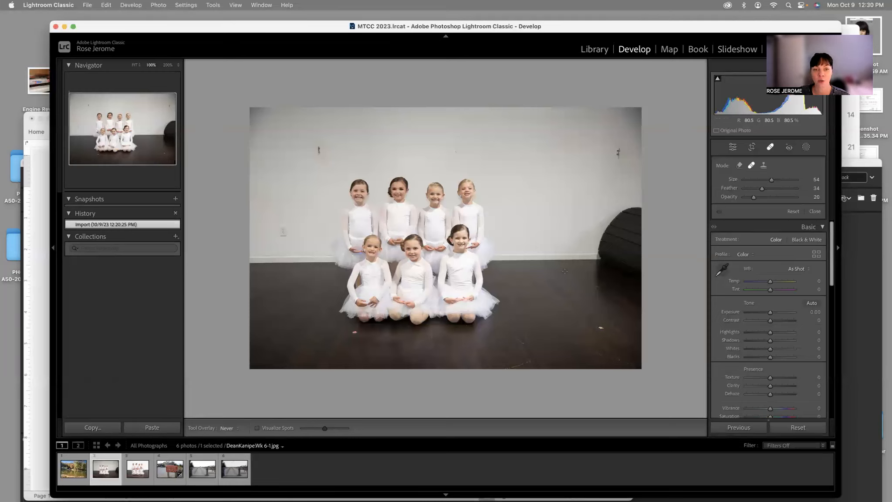
left_click(145, 460)
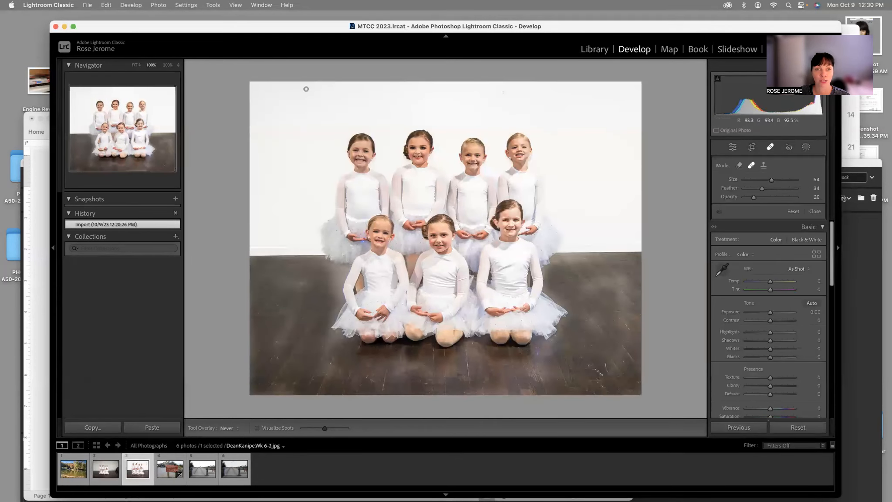
left_click_drag(266, 29, 274, 27)
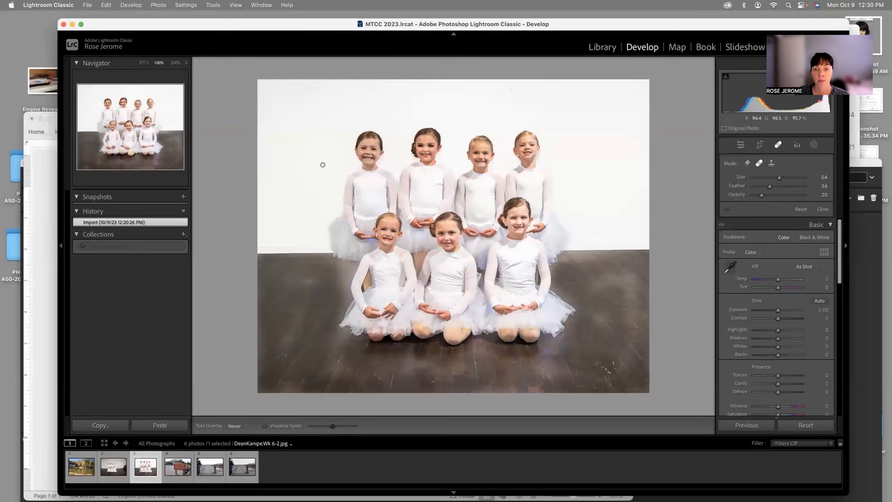
scroll(582, 226, "up", 3)
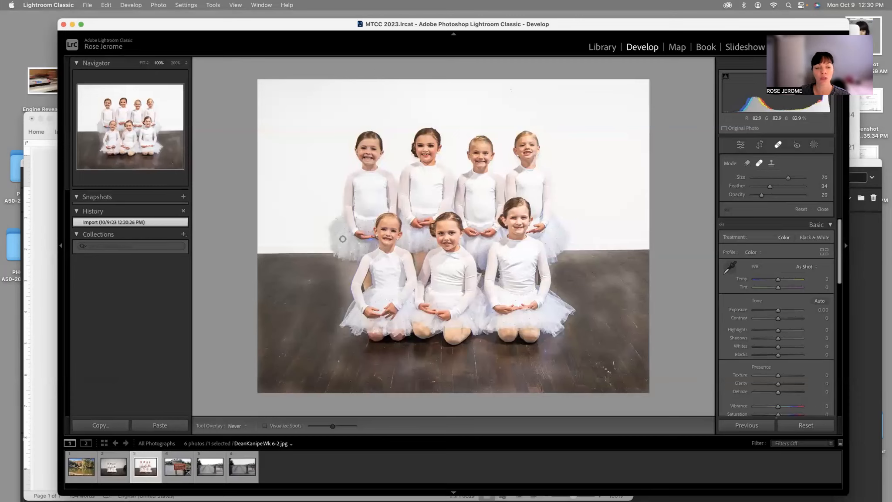
left_click(119, 454)
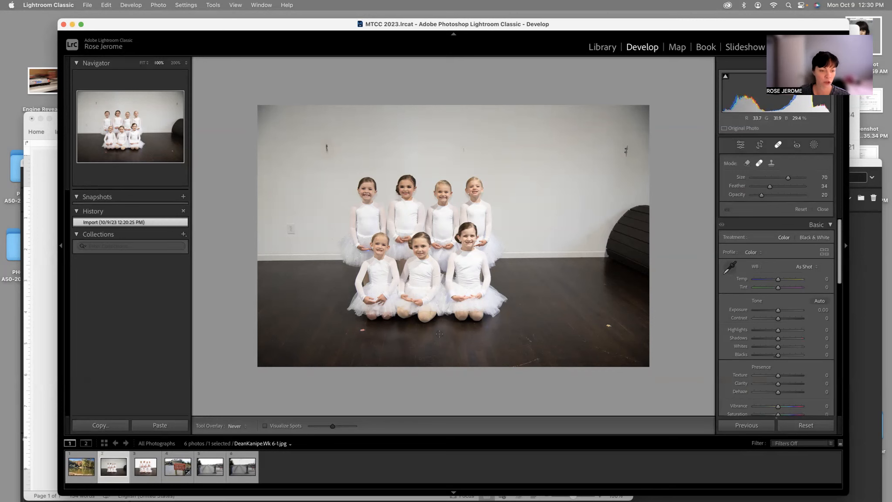
left_click(147, 465)
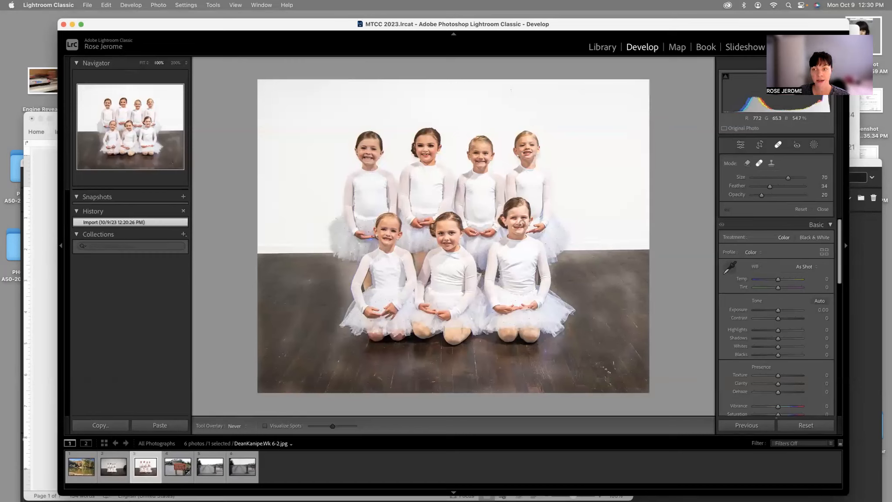
Step: Read the correction notes and question for the dancers' photo in the Word document, checking them against both versions in Lightroom Classic
left_click(47, 294)
left_click(679, 249)
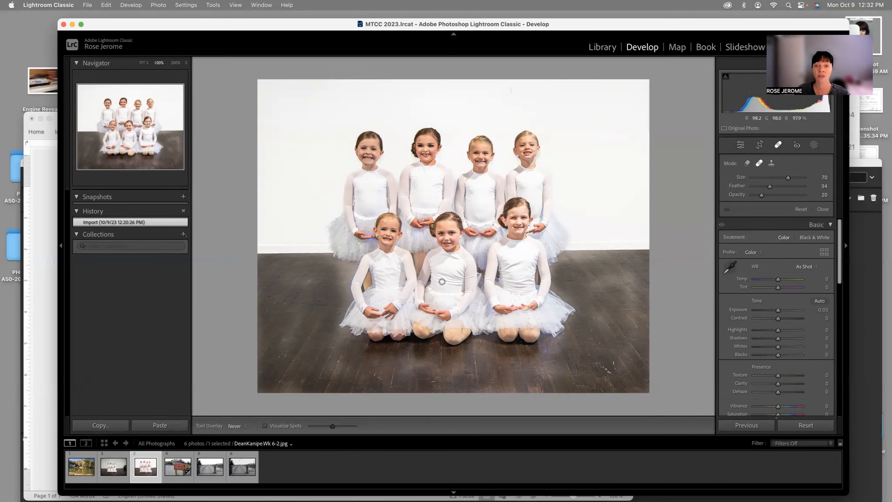
left_click(114, 465)
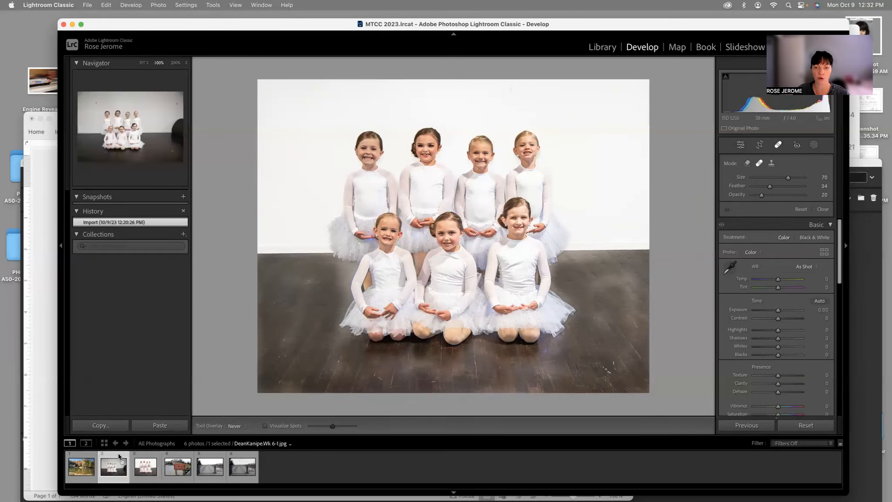
left_click(145, 454)
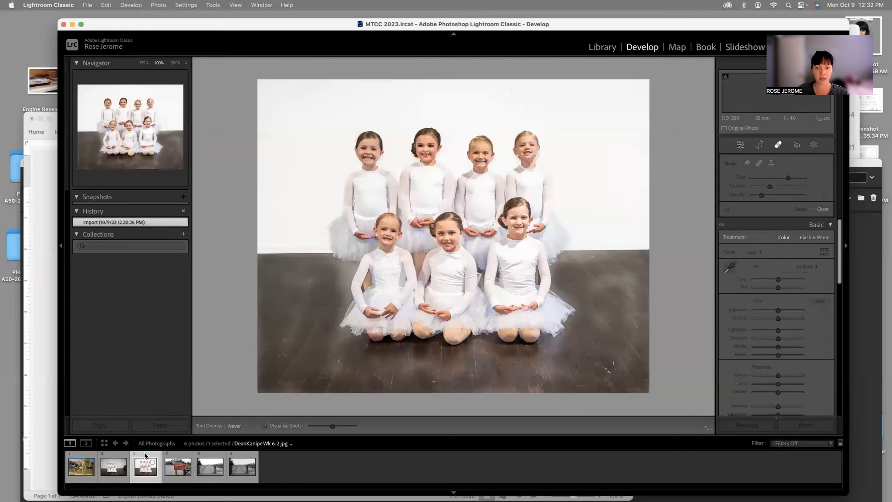
left_click(40, 259)
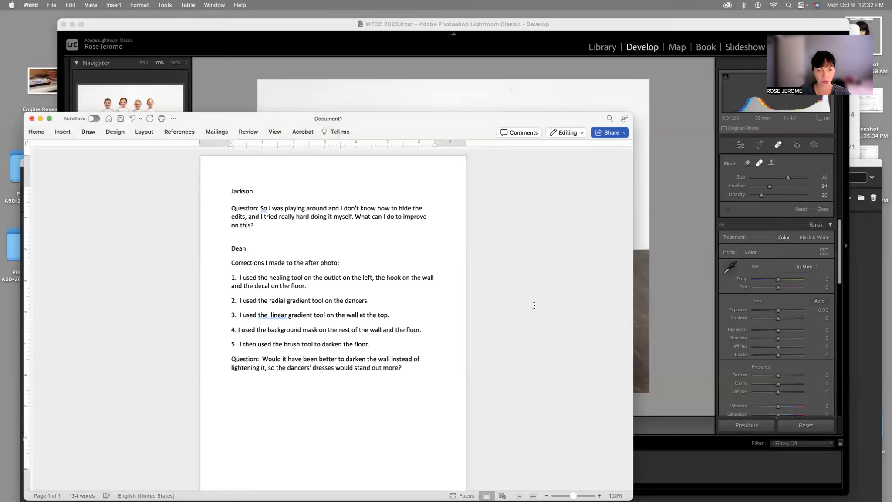
left_click(668, 267)
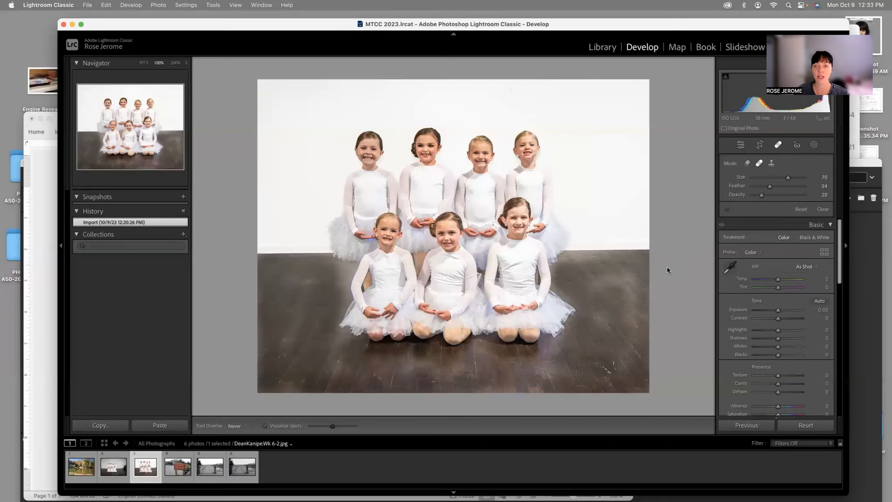
left_click(37, 247)
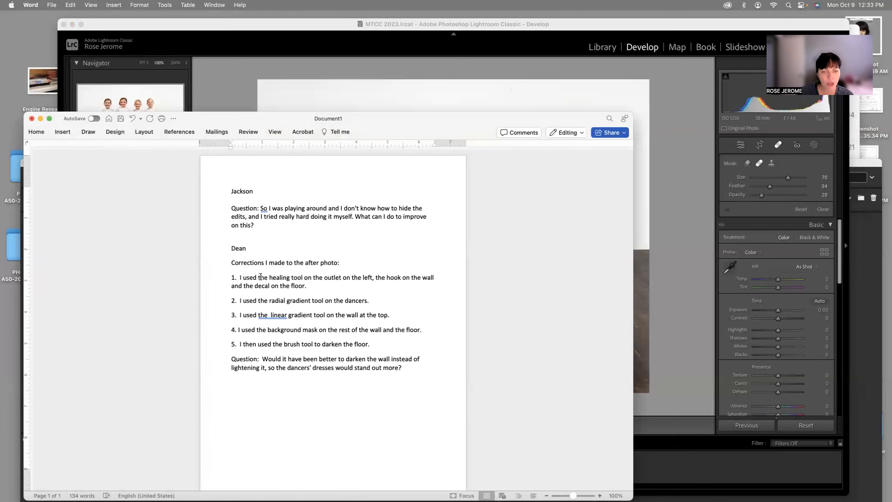
left_click_drag(258, 277, 351, 287)
left_click(681, 265)
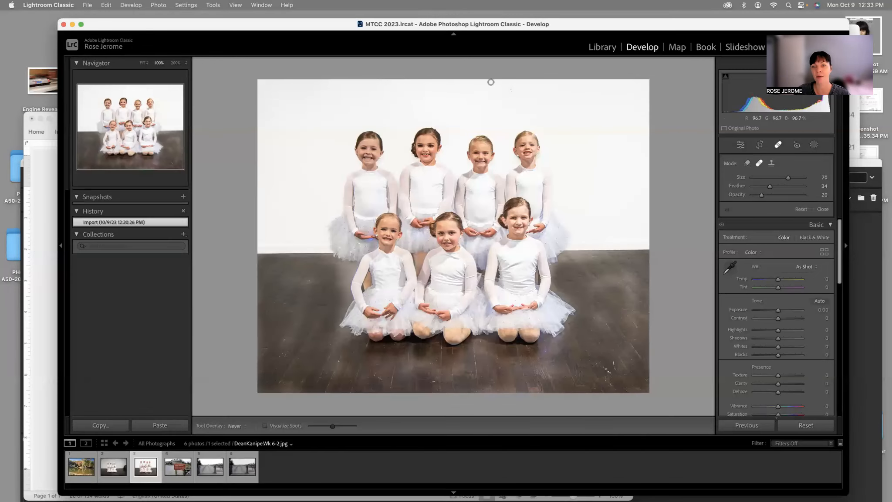
Step: Try to heal the small leftover marks high on the wall above the back-row dancers, using size 70 and opacity 20
left_click(512, 92)
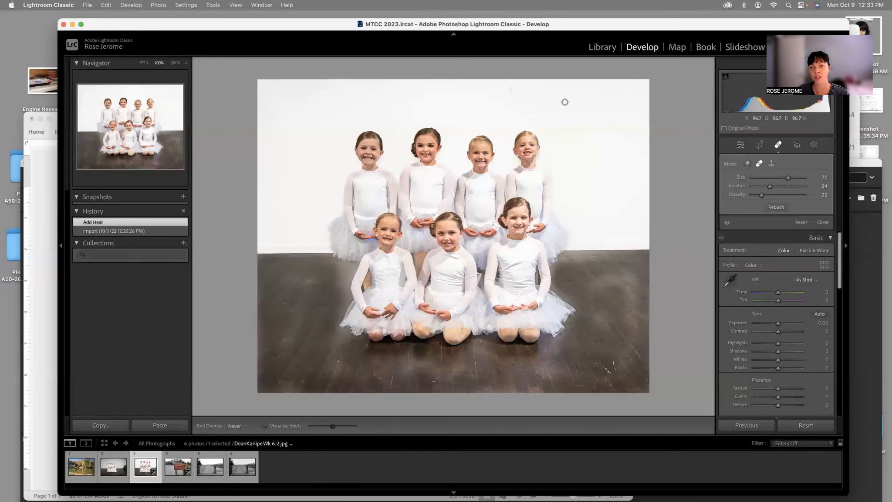
key("period")
key("period")
key("super+equal")
key("super+equal")
key("super+equal")
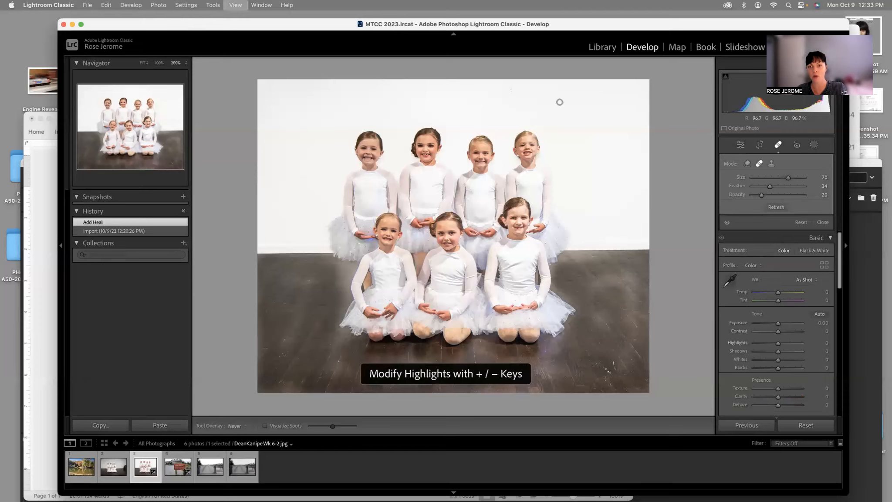
mouse_move(615, 152)
left_mouse_down()
mouse_move(517, 247)
mouse_move(488, 244)
left_mouse_up()
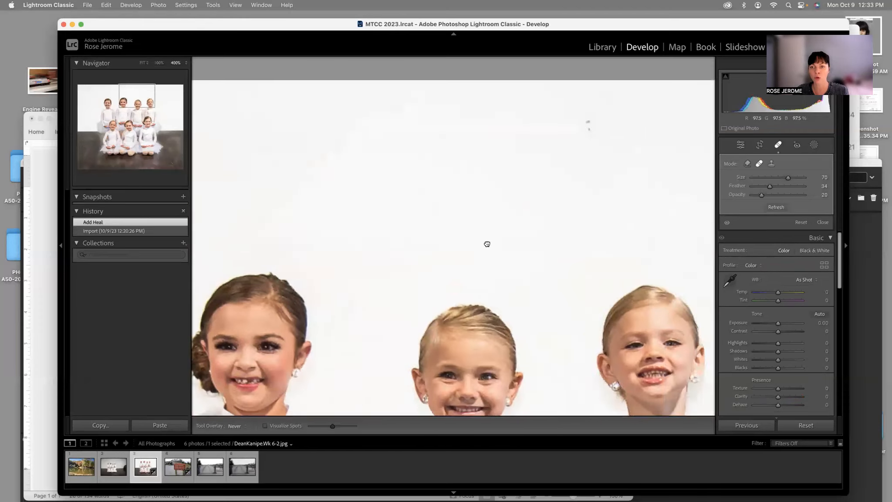
left_click_drag(534, 173, 562, 175)
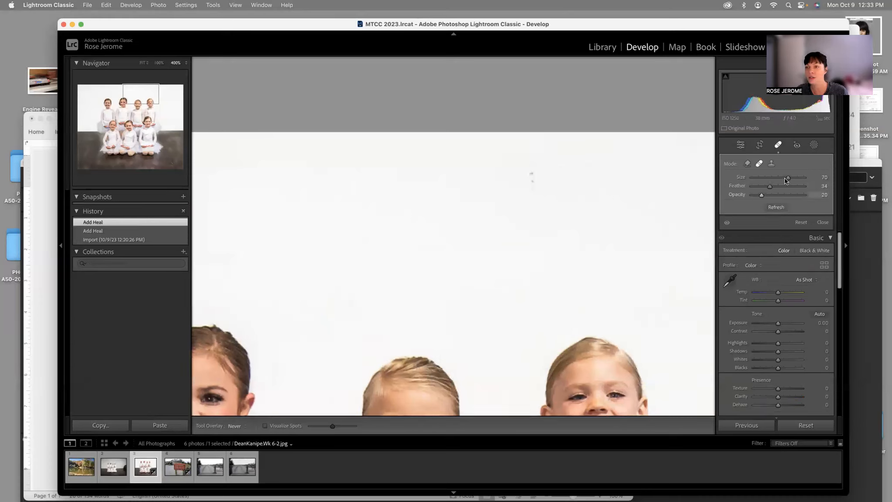
Step: Clone away the leftover marks high on the wall with the Clone tool at 100 opacity and size 70
left_click(772, 163)
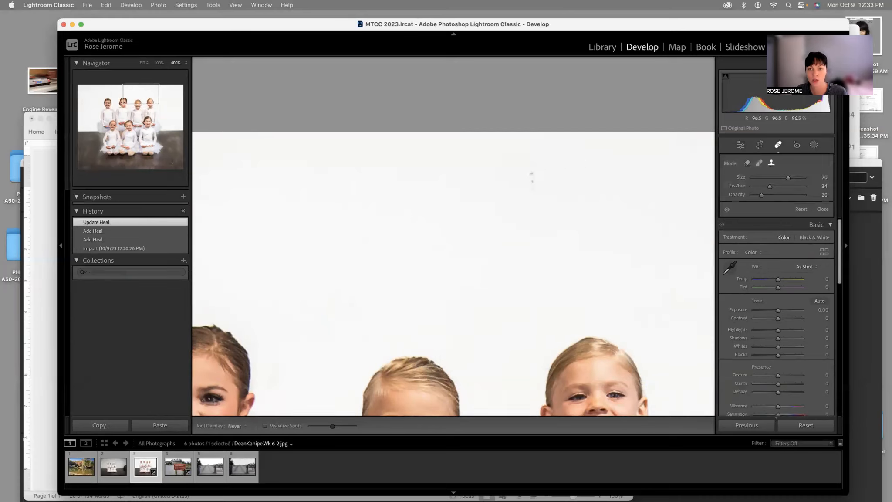
left_click(532, 178)
left_click(535, 172)
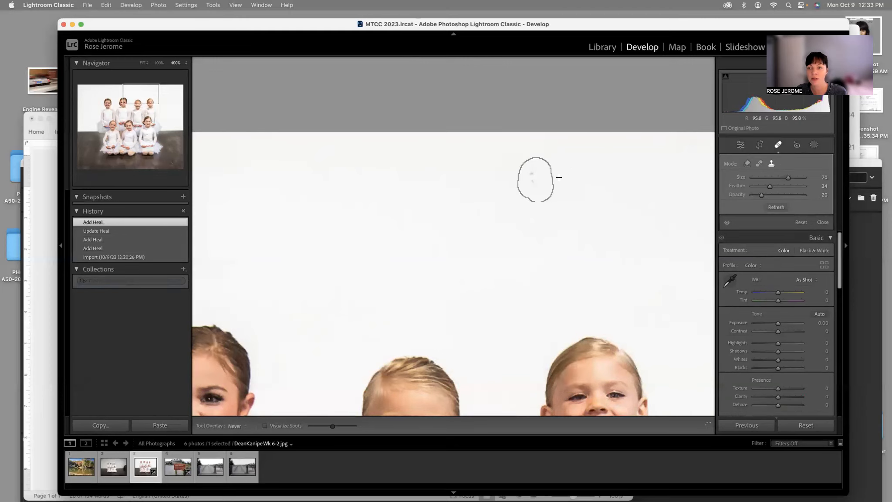
left_click(526, 172)
left_click(637, 231)
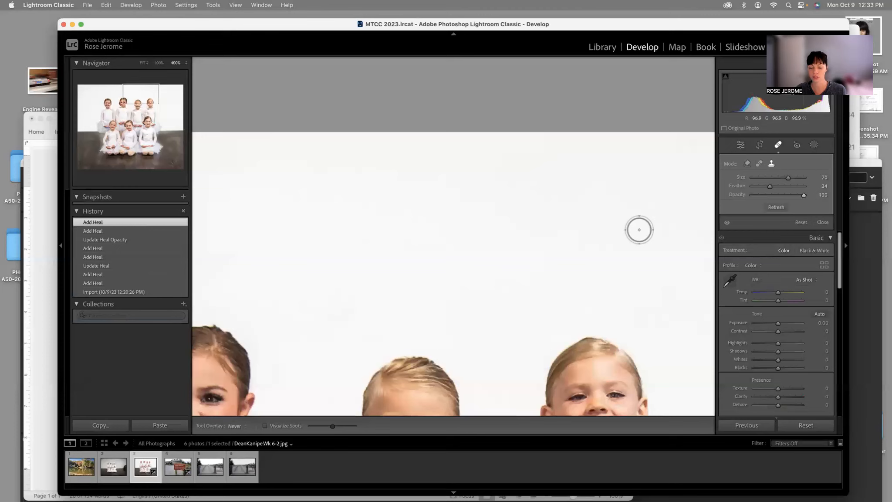
key("super+minus")
key("super+minus")
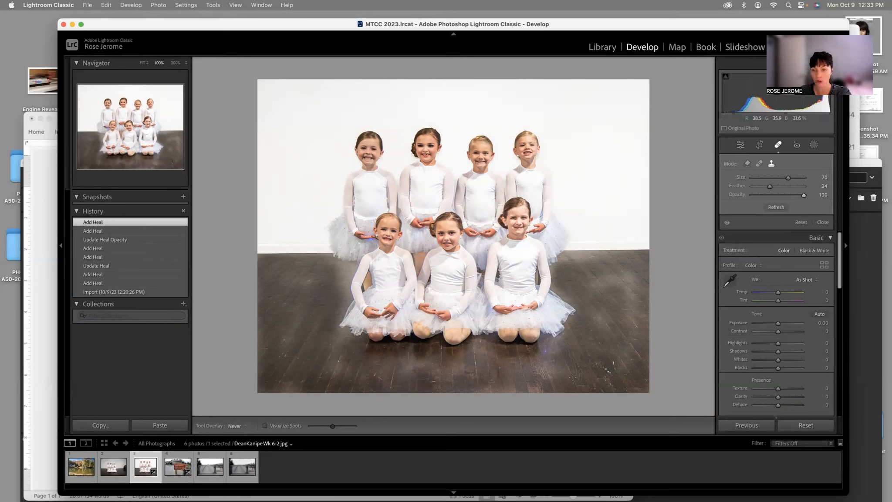
Step: Darken the photo's bottom-right floor corner with a diagonal linear gradient mask at exposure -1.38, shifting it inward toward the dancers
left_click(741, 144)
left_click(761, 145)
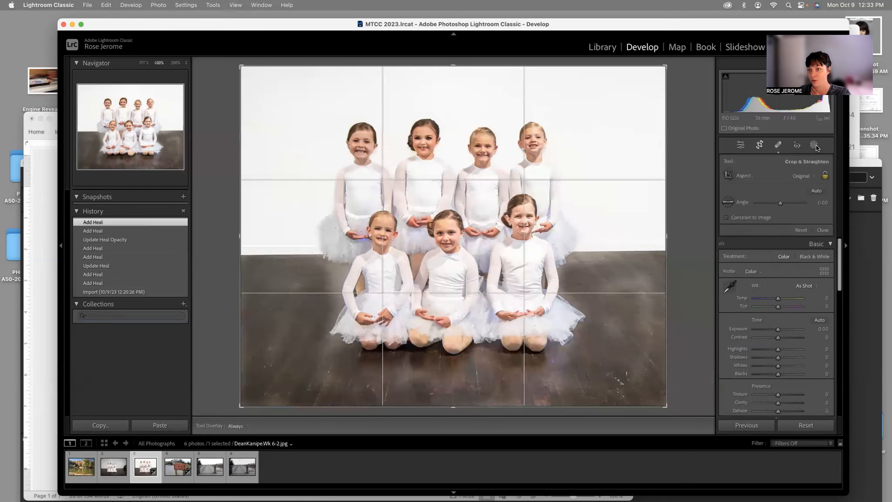
left_click(814, 144)
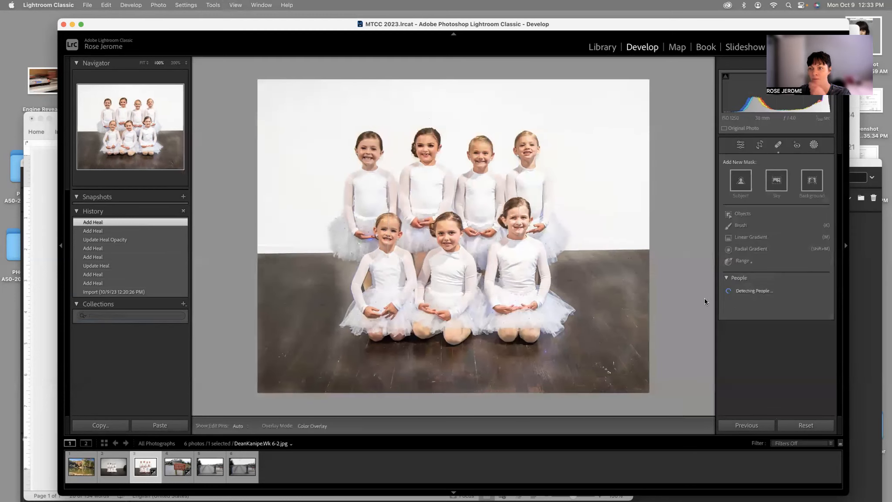
left_click(751, 237)
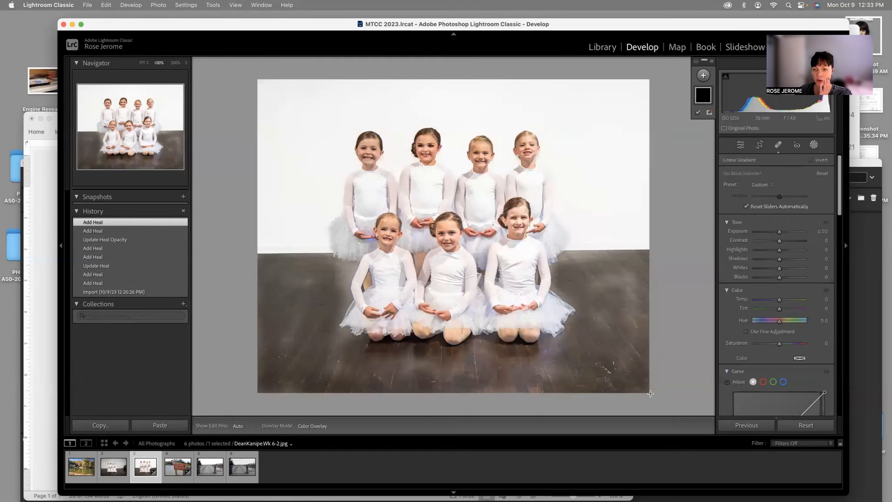
left_click_drag(614, 376, 604, 352)
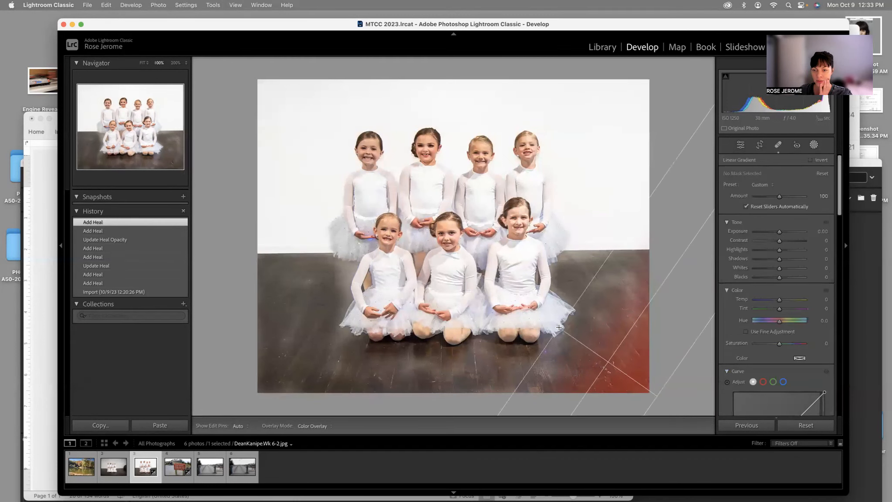
left_click_drag(778, 234, 769, 231)
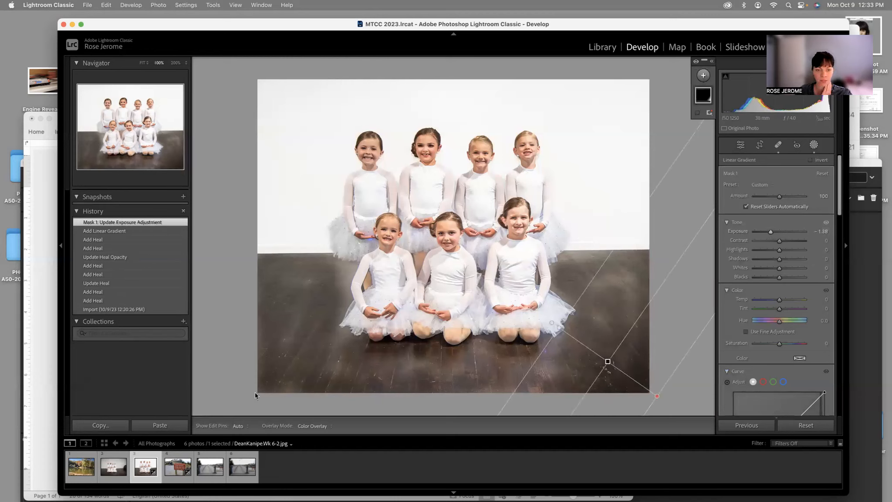
left_click_drag(608, 362, 577, 346)
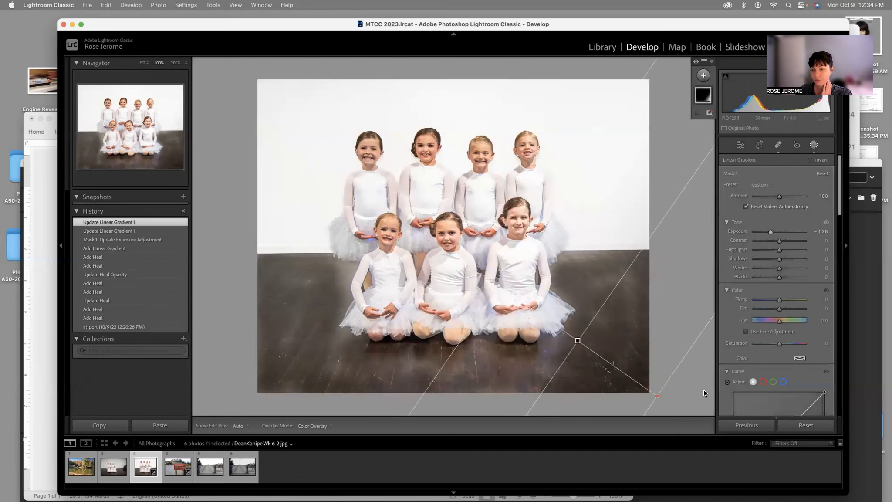
Step: Add a second linear gradient mask rising from the photo's bottom edge over the floor, with exposure at -1.17
left_click(814, 145)
left_click(817, 145)
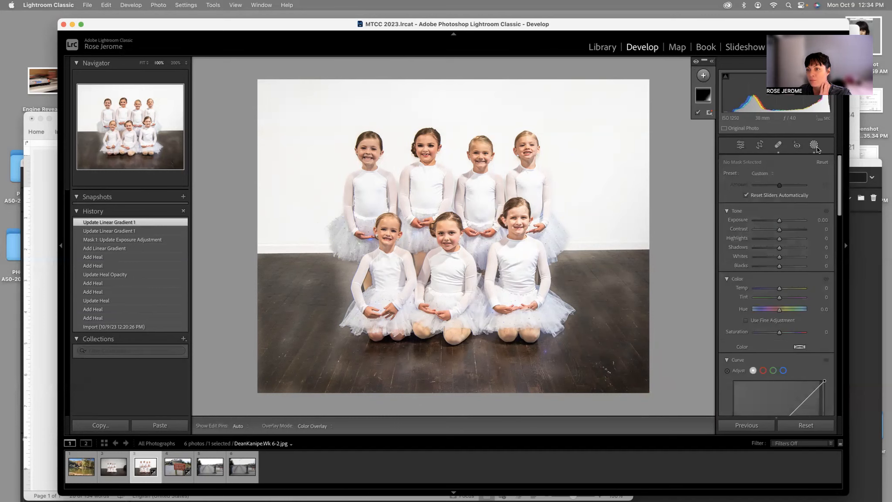
left_click(817, 147)
left_click(815, 146)
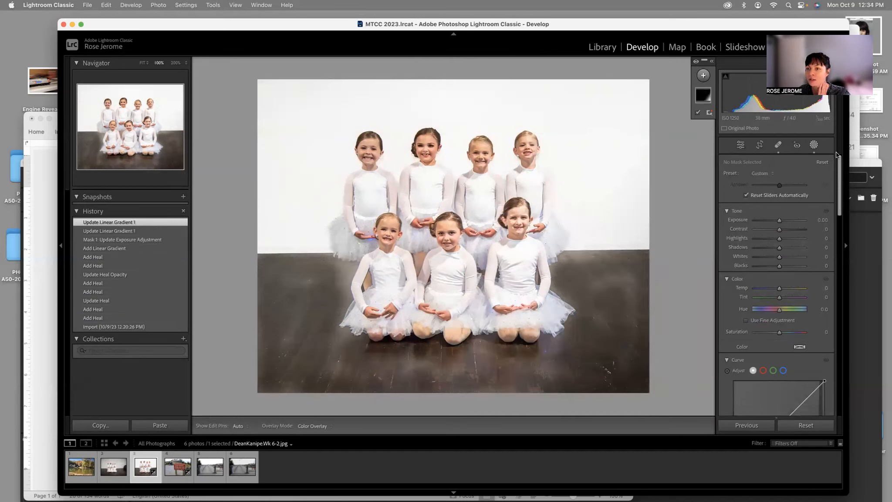
left_click(702, 77)
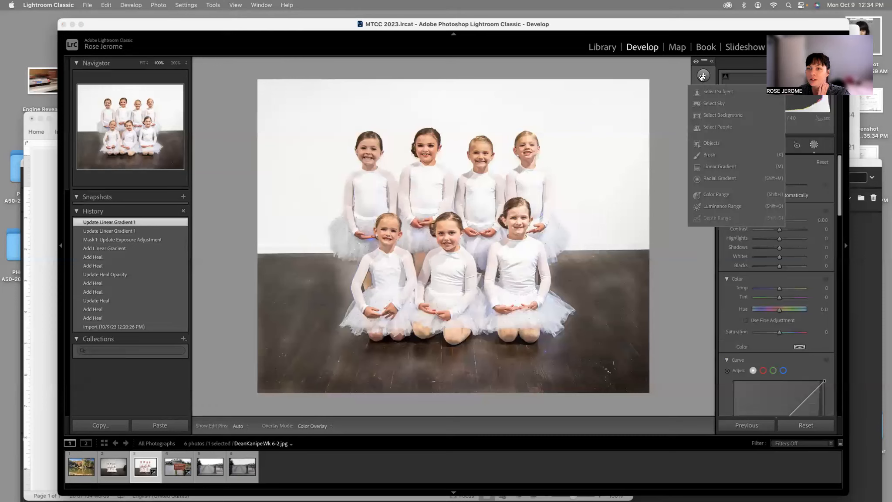
left_click(720, 166)
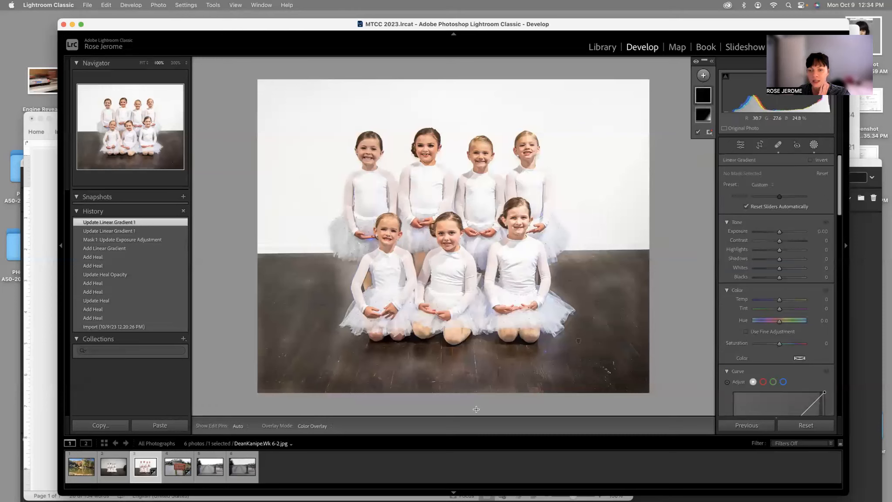
left_click_drag(444, 406, 440, 326)
left_click_drag(774, 231, 772, 232)
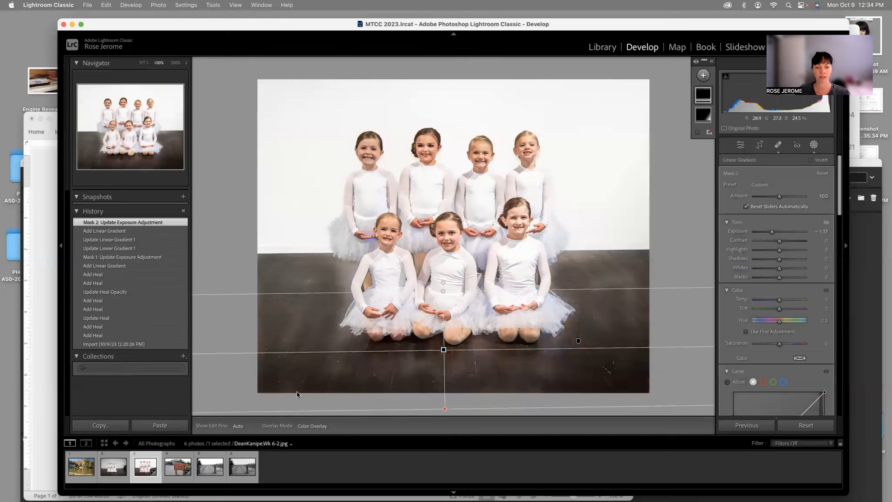
Step: Extend the bottom linear gradient slightly farther up toward the dancers
left_click_drag(445, 294, 445, 285)
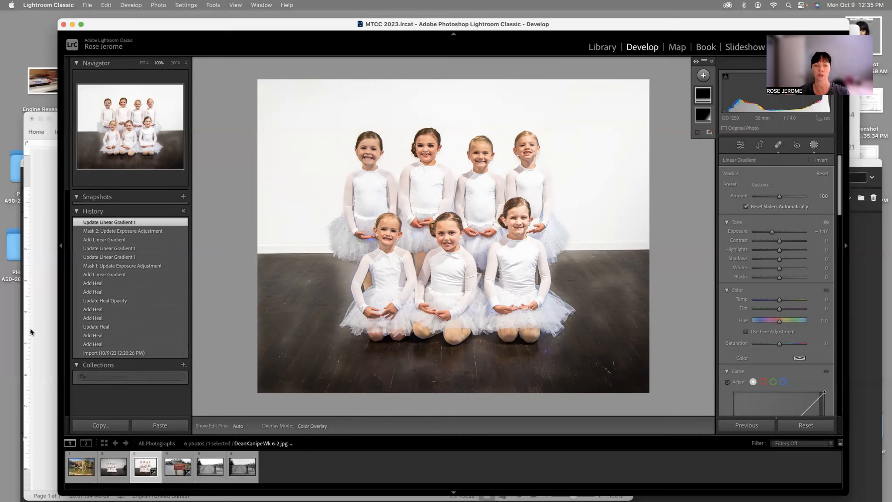
Step: View the bridge photo Screenshot (23).png at 200% and compare it with Screenshot (24).png
left_click(209, 455)
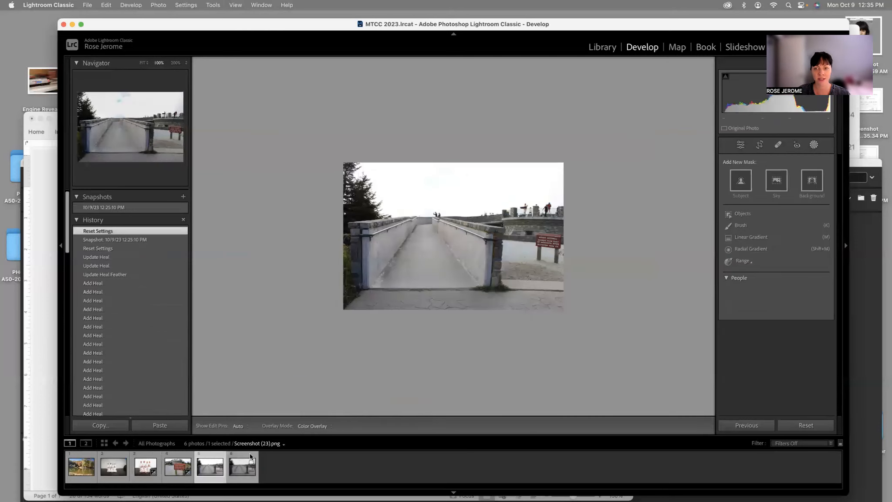
key("super+equal")
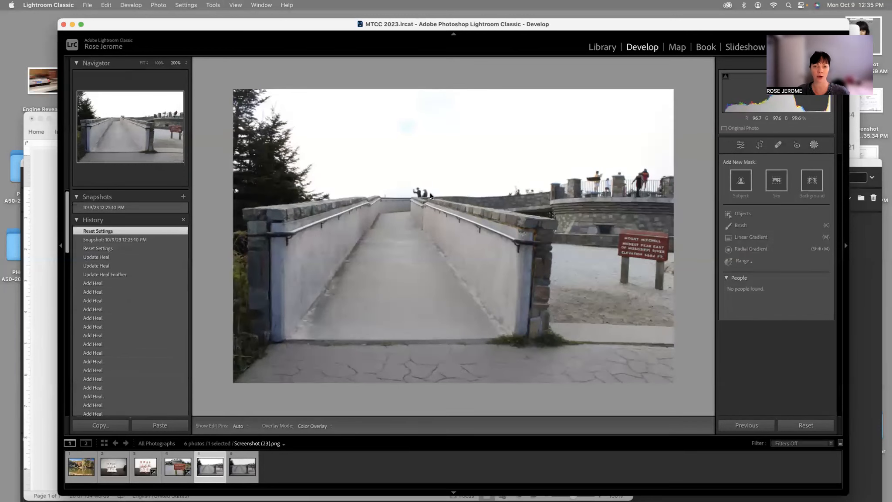
left_click(246, 454)
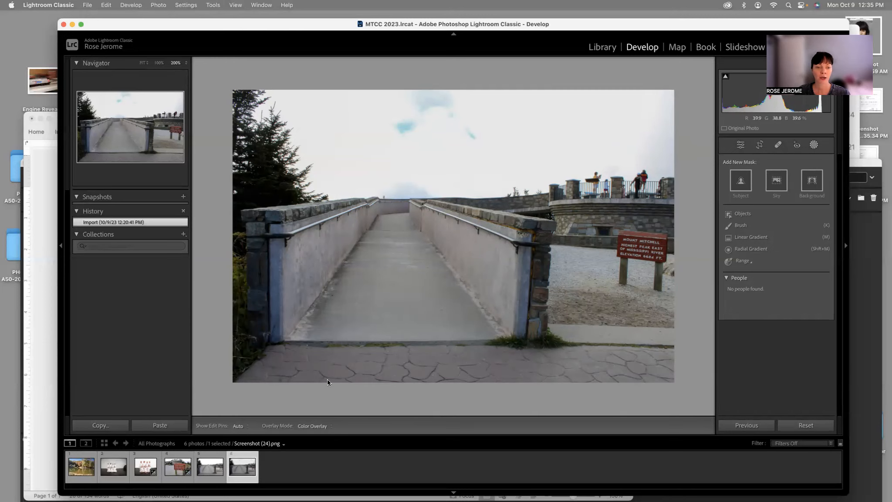
left_click(215, 458)
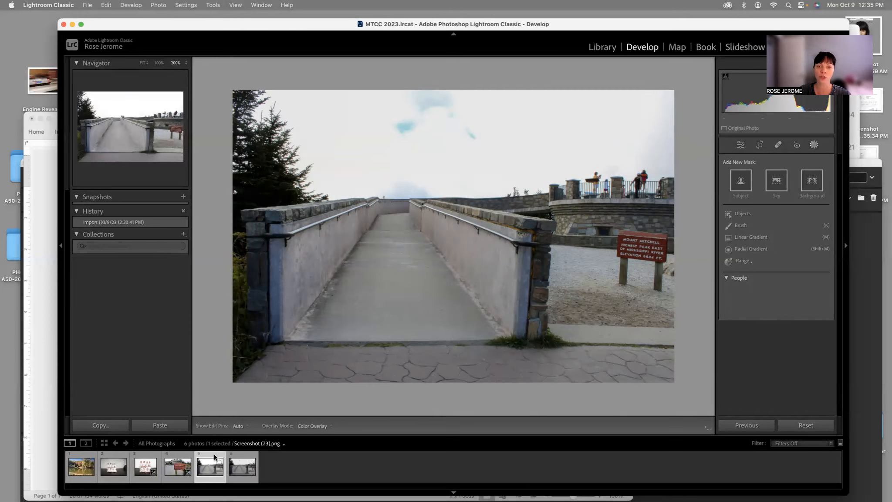
Step: Set up the Clone tool with size 22, feather 17 and opacity 75 for removing the two people behind the bridge wall
left_click(783, 147)
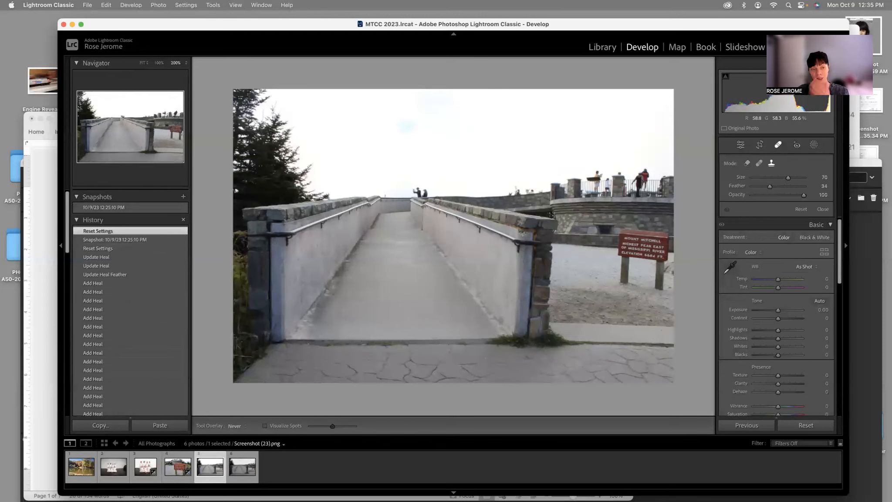
key("super+equal")
key("super+equal")
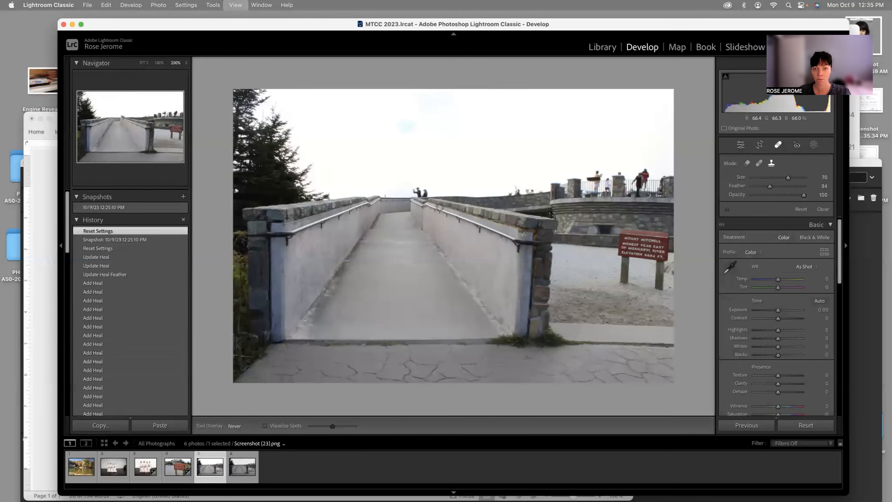
key("super+equal")
key("super+equal")
left_click_drag(351, 191, 475, 237)
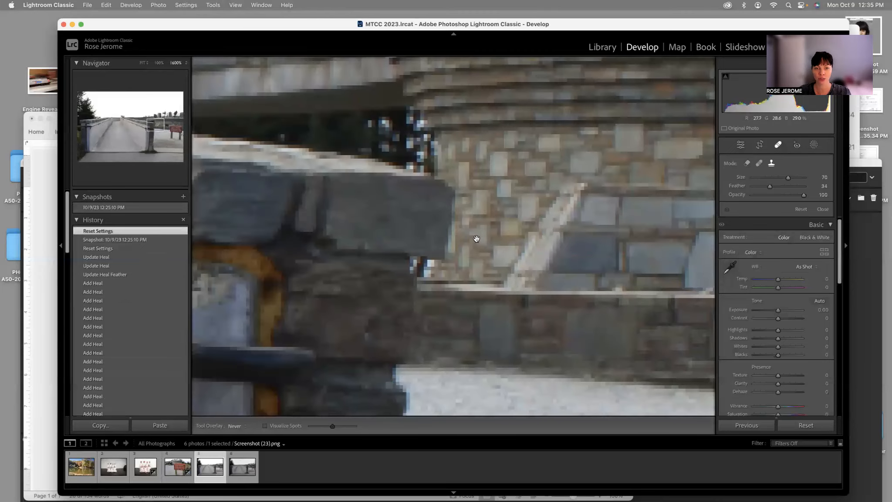
left_click_drag(305, 148, 479, 219)
left_click_drag(323, 169, 335, 133)
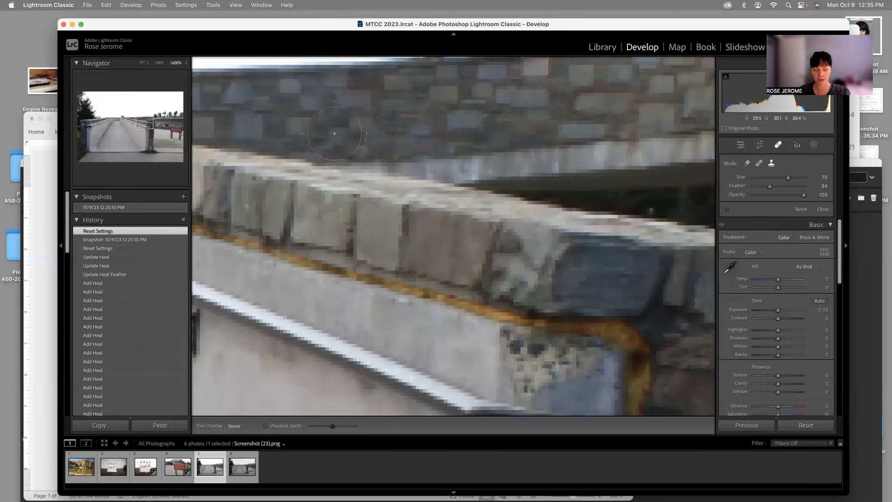
left_click_drag(261, 111, 465, 187)
left_click_drag(244, 179, 492, 227)
left_click_drag(340, 176, 524, 204)
mouse_move(378, 148)
left_mouse_down()
mouse_move(482, 210)
mouse_move(388, 247)
mouse_move(414, 255)
mouse_move(400, 233)
left_mouse_up()
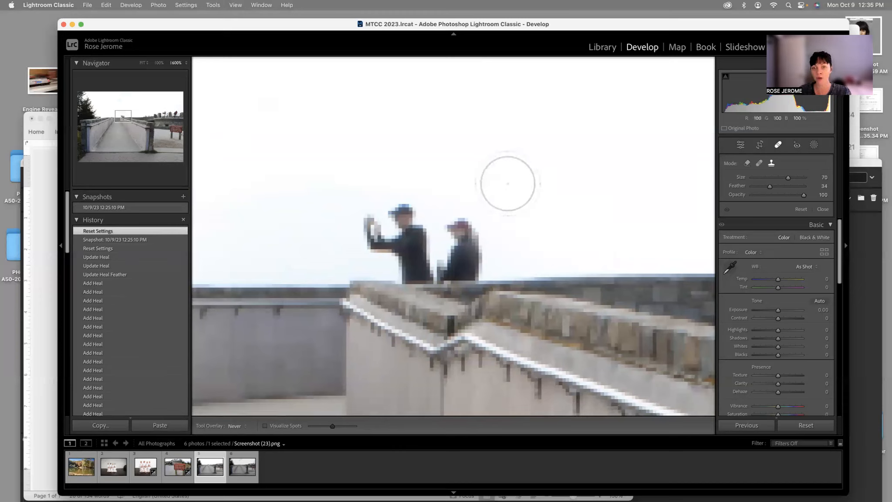
key("minus")
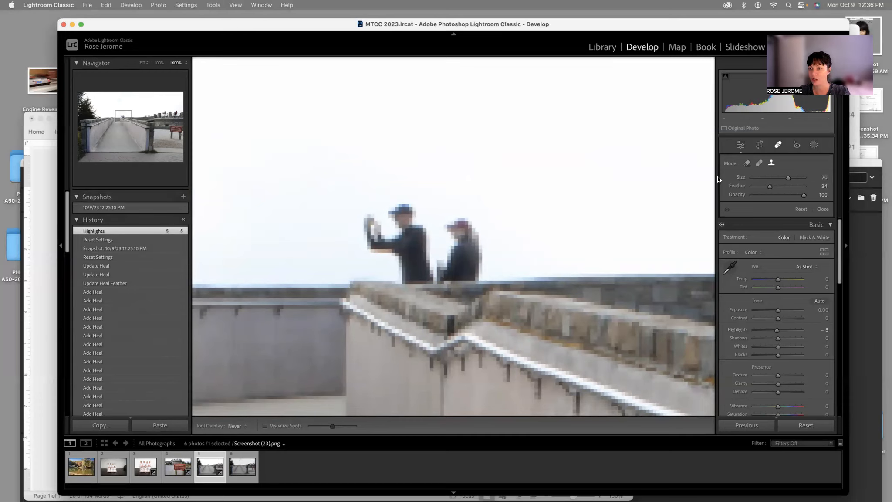
mouse_move(788, 178)
left_mouse_down()
mouse_move(765, 180)
mouse_move(796, 183)
mouse_move(747, 179)
mouse_move(763, 180)
left_mouse_up()
left_click_drag(686, 175, 480, 190)
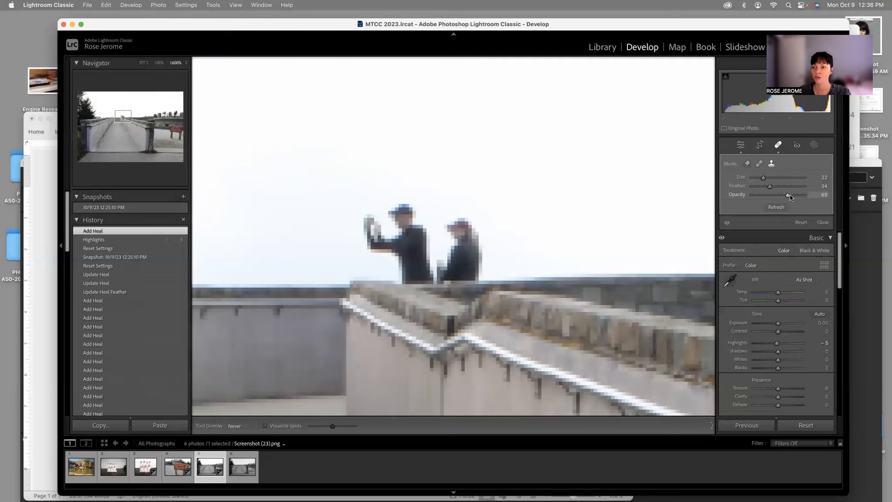
left_click_drag(792, 197, 791, 197)
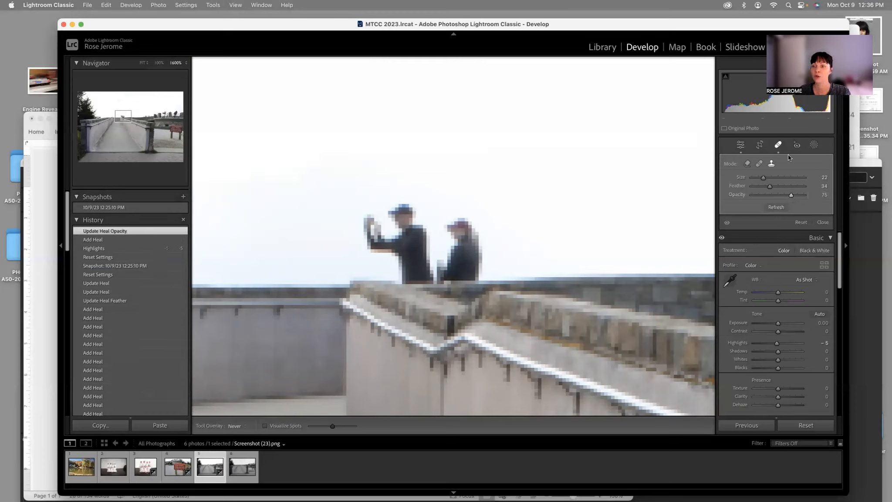
left_click_drag(770, 185, 783, 188)
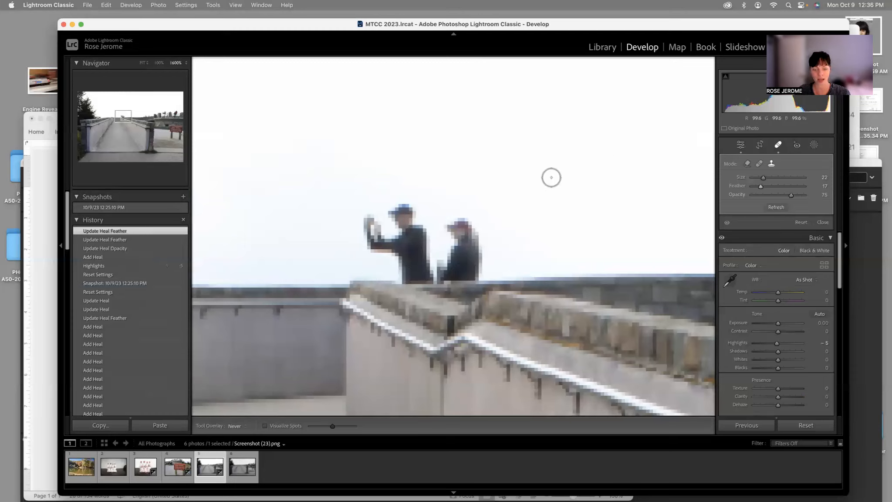
Step: Clone small patches of nearby sky along the edge of the person in the red cap behind the bridge wall
key("alt")
left_click(552, 178, "alt")
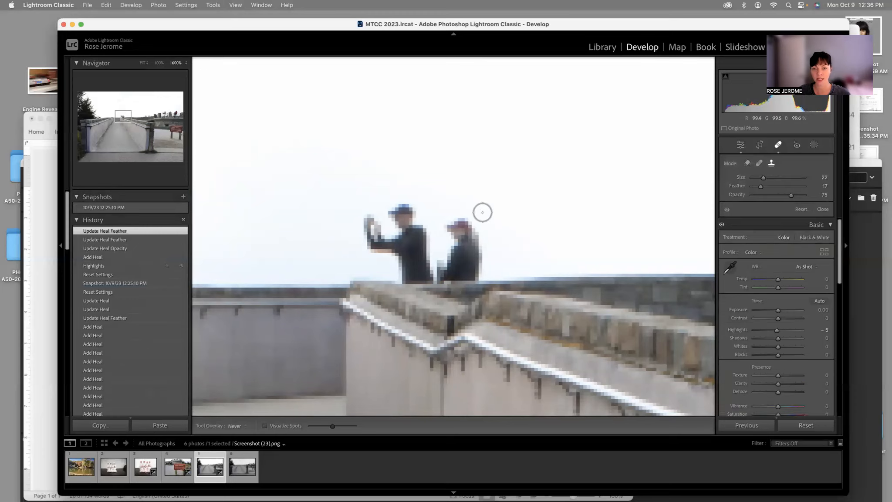
left_click(473, 225)
key("alt")
left_click(516, 221, "alt")
left_click(477, 241)
left_click(554, 228, "alt")
left_click(487, 248)
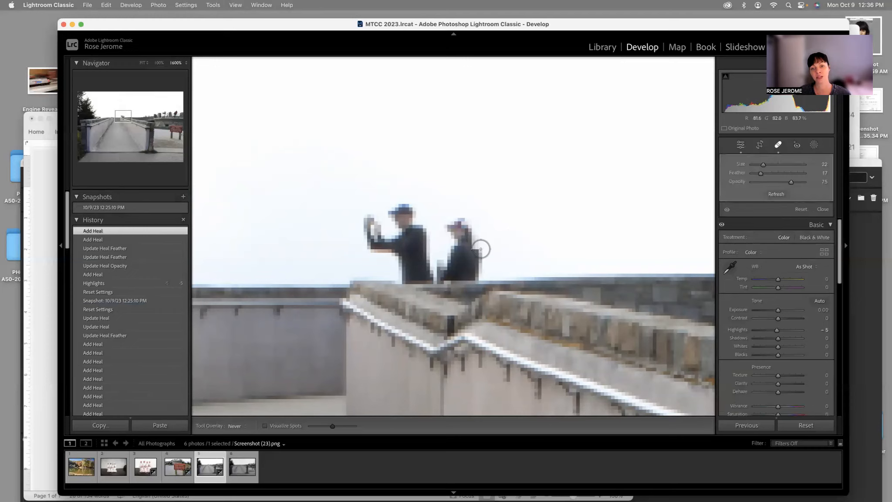
left_click(547, 242, "alt")
left_click(485, 260)
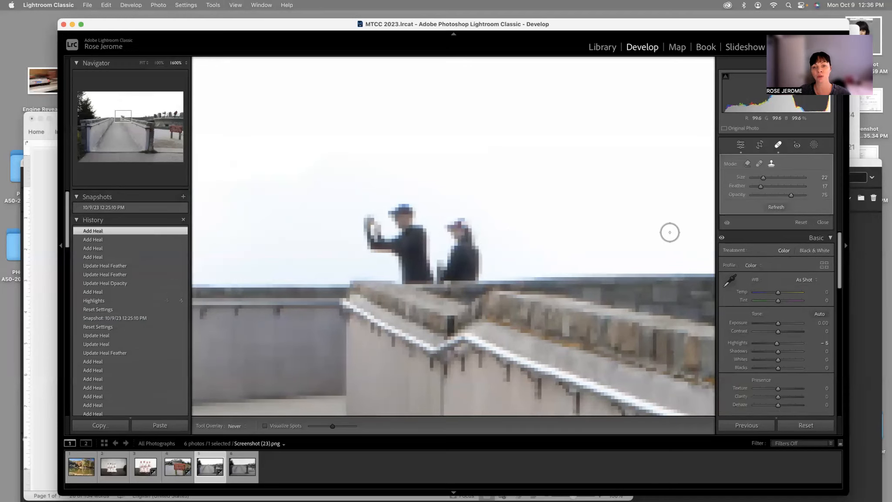
Step: Clone sky in broad horizontal strokes across the heads and upper bodies of both people behind the wall
left_click_drag(527, 231, 317, 229)
left_click_drag(501, 211, 322, 211)
left_click_drag(509, 234, 300, 240)
left_click_drag(509, 251, 312, 251)
left_click_drag(534, 223, 340, 220)
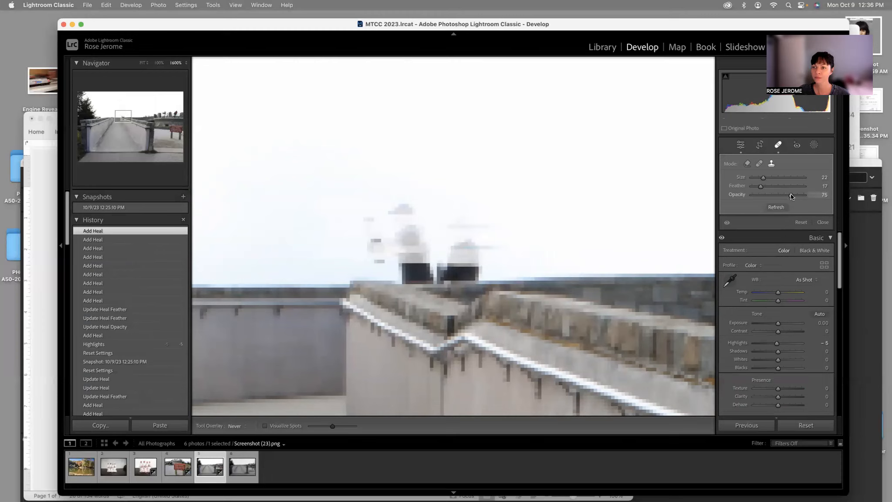
Step: Clone more sky over the faint remains of the two people, with the clone opacity at 84
left_click_drag(483, 213, 351, 206)
left_click_drag(550, 223, 305, 225)
left_click_drag(448, 207, 344, 207)
left_click_drag(539, 239, 301, 242)
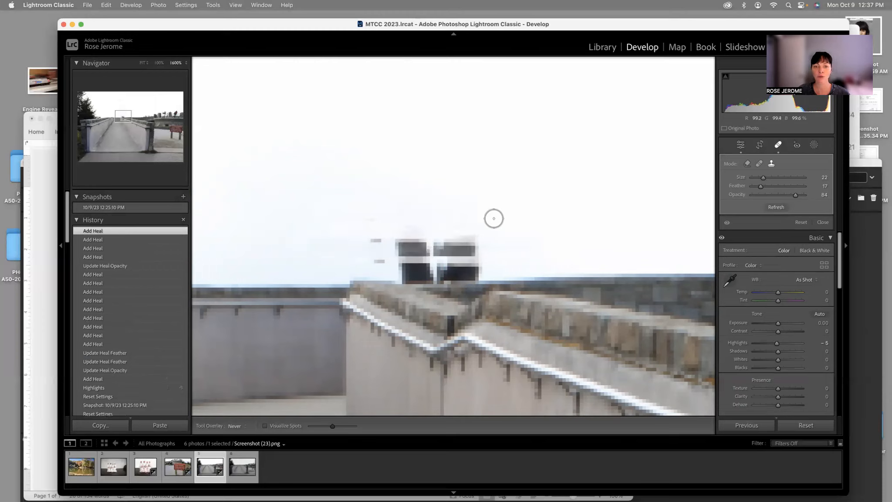
left_click_drag(500, 198, 310, 204)
left_click_drag(432, 211, 330, 214)
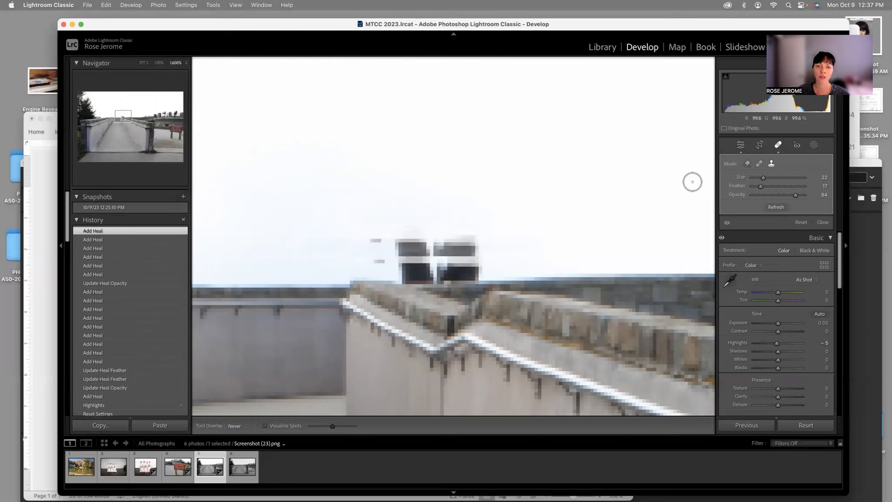
Step: Restore the 10/9/23 12:25:10 PM snapshot and clone over the sky where the two people stood
left_click(130, 208)
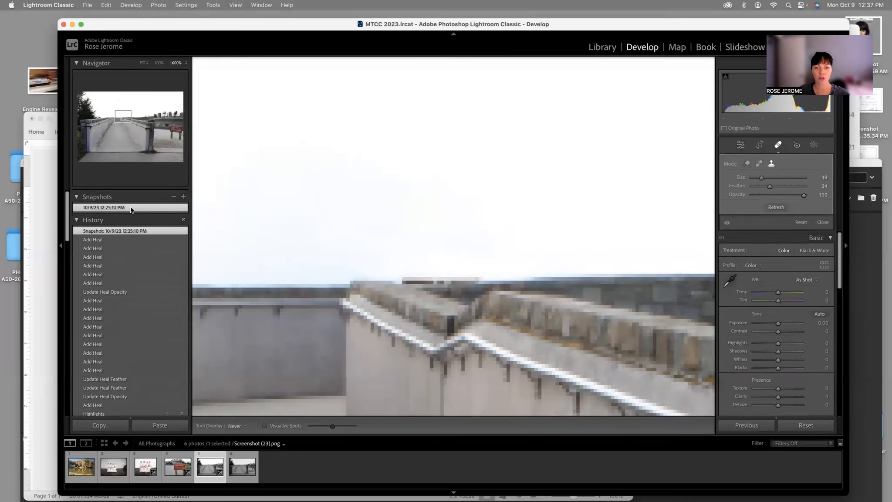
left_click(444, 226)
left_click_drag(445, 226, 363, 229)
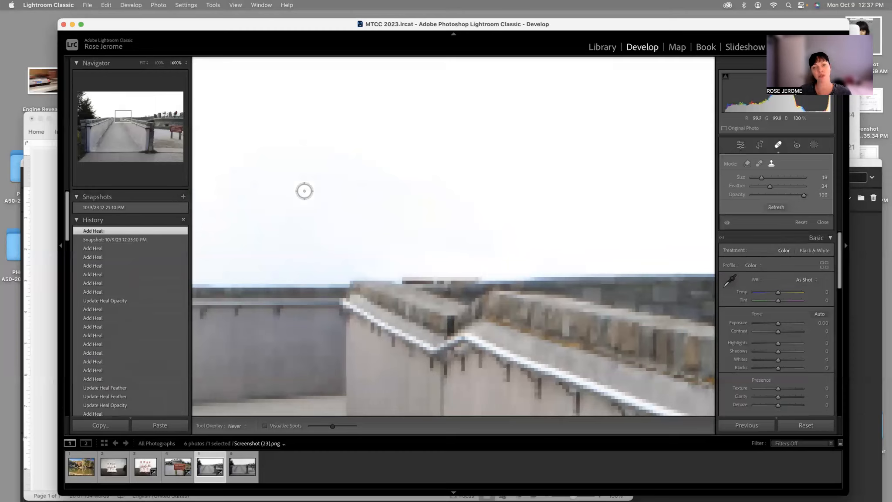
Step: Alternate between the whole Screenshot (23).png and Screenshot (24).png images to compare the sky, bridge and people removal
key("super+minus")
key("super+minus")
key("super+minus")
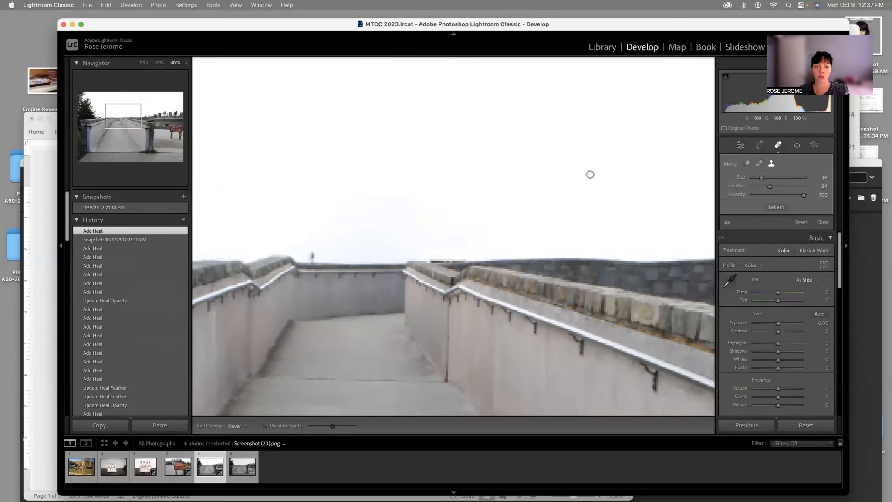
key("super+minus")
key("super+minus")
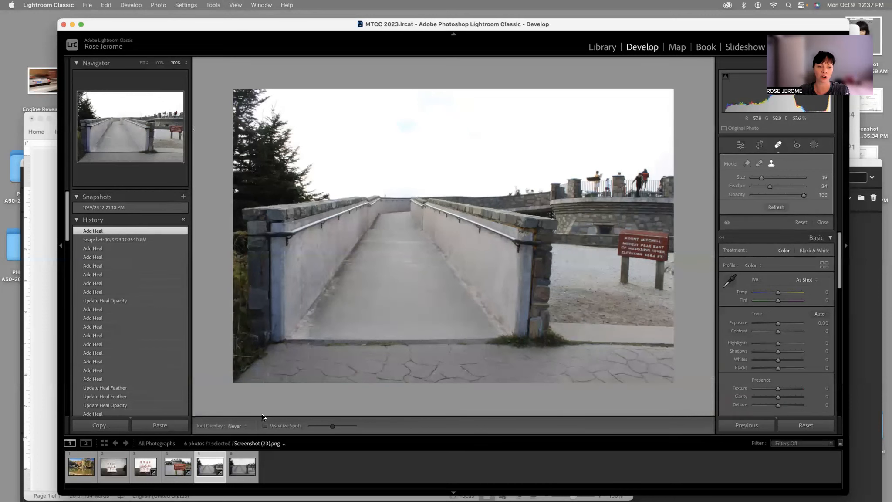
left_click(244, 453)
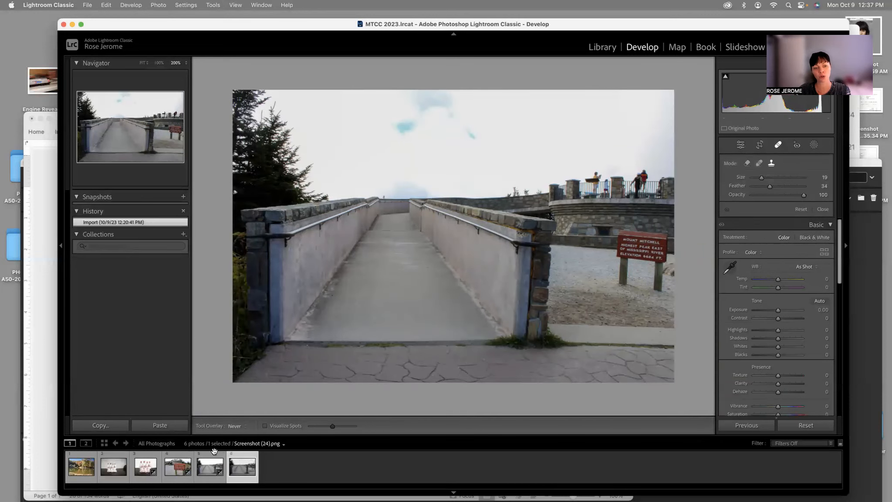
left_click(210, 466)
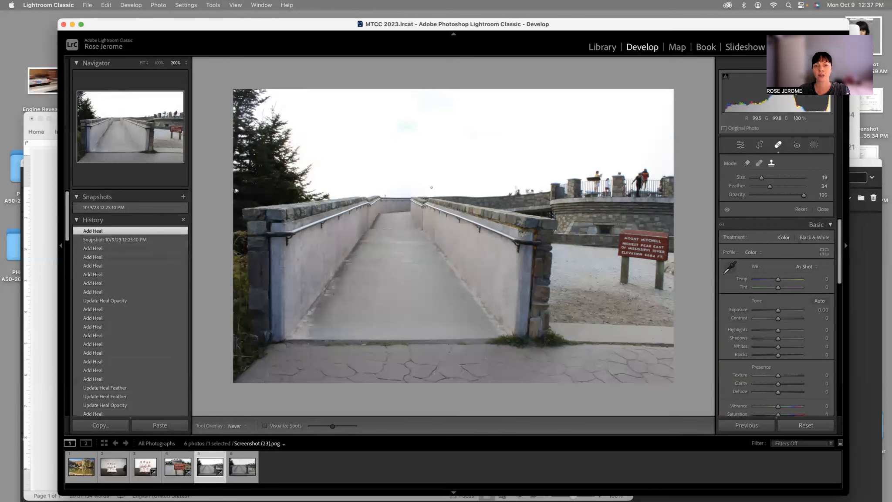
left_click(246, 455)
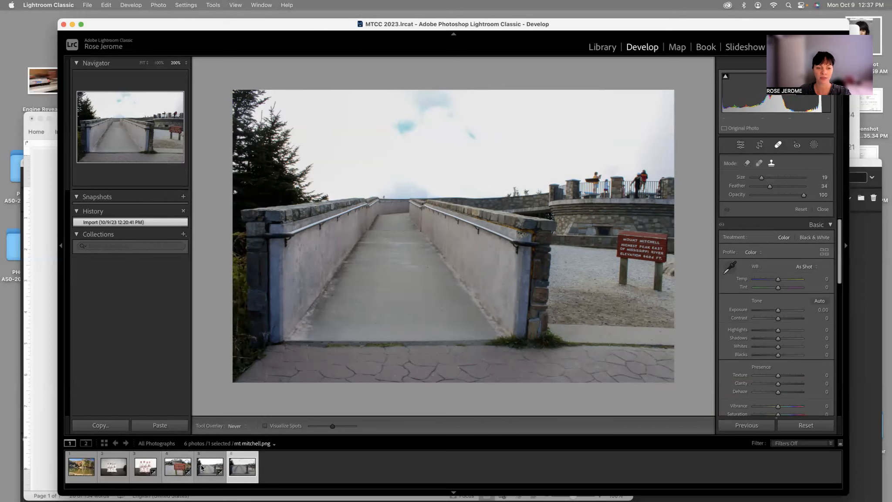
left_click(210, 454)
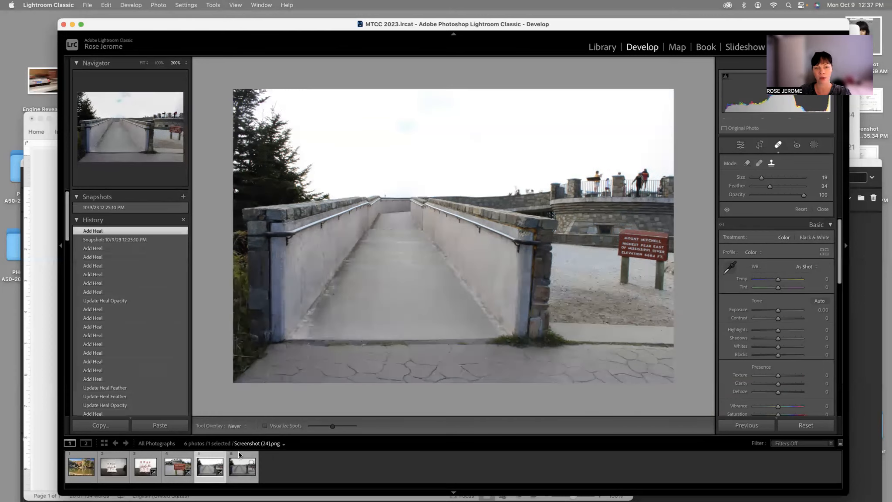
left_click(237, 452)
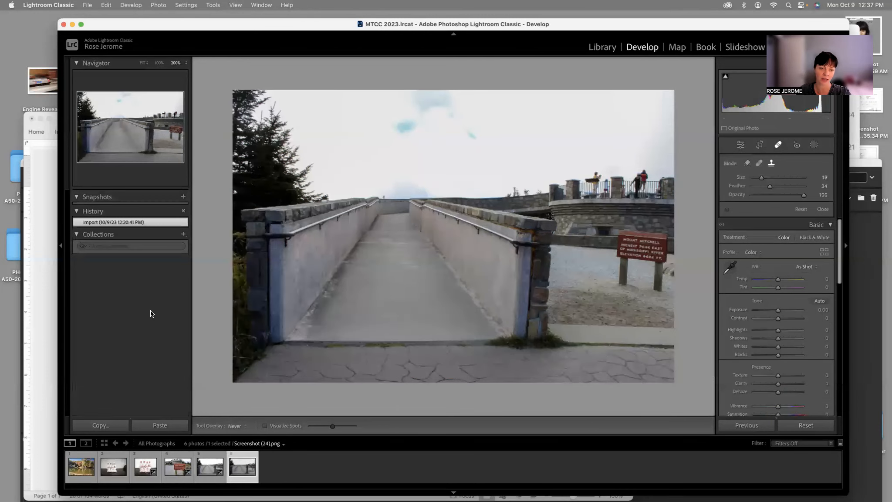
left_click(218, 455)
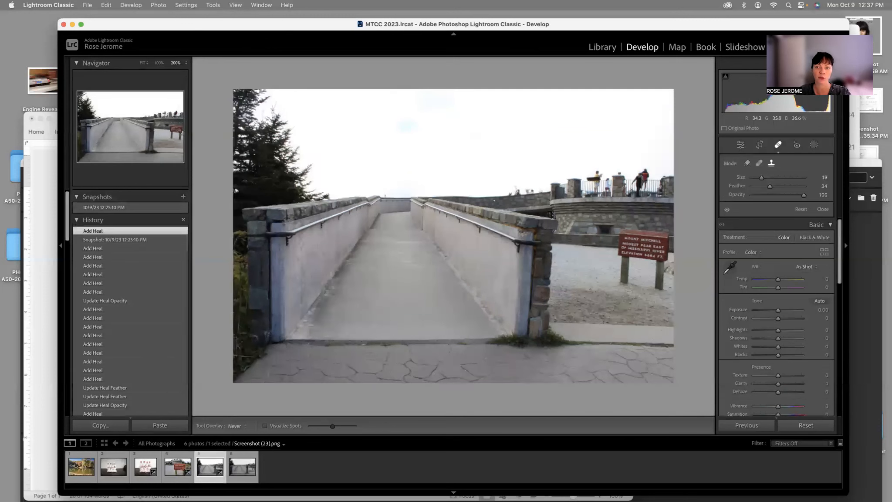
left_click(245, 454)
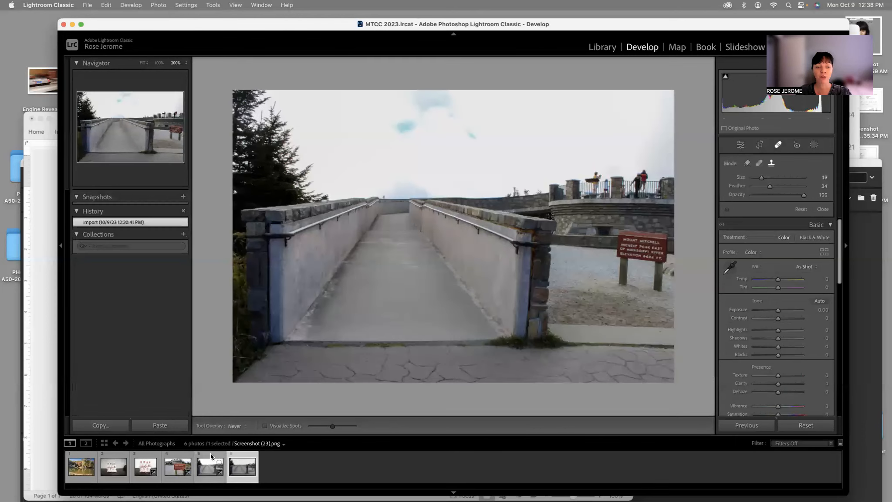
left_click(210, 453)
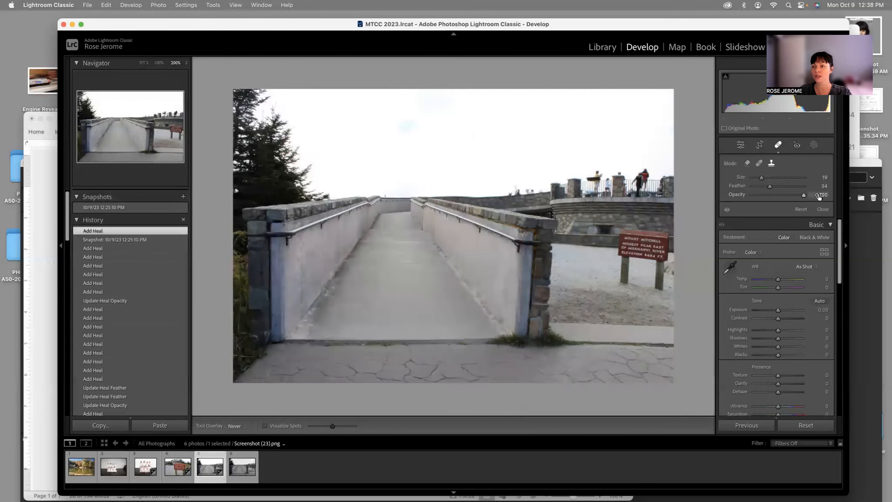
left_click(247, 454)
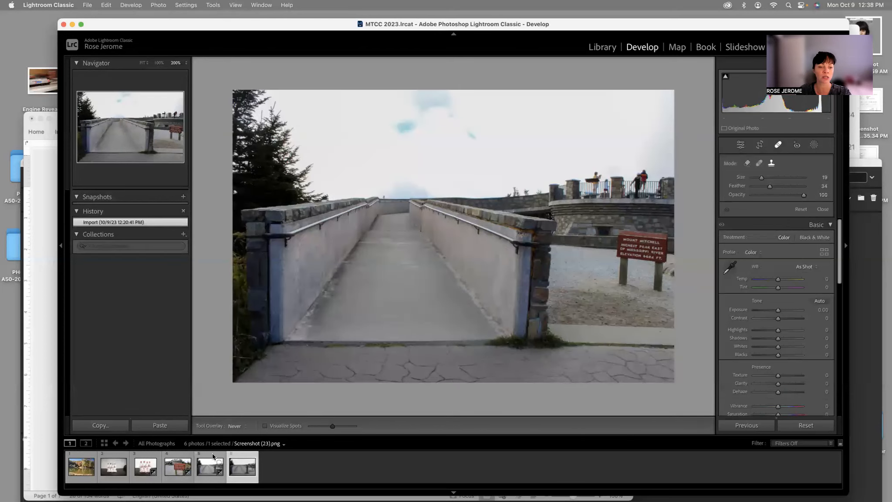
left_click(212, 454)
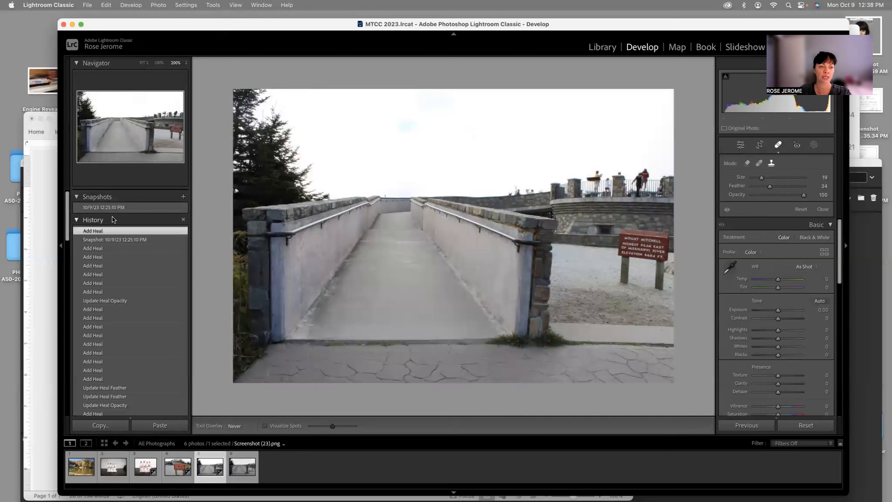
Step: Reset the bridge photo's edits to show the unedited version, and reapply the 10/9/23 12:25:10 PM snapshot
left_click(116, 207)
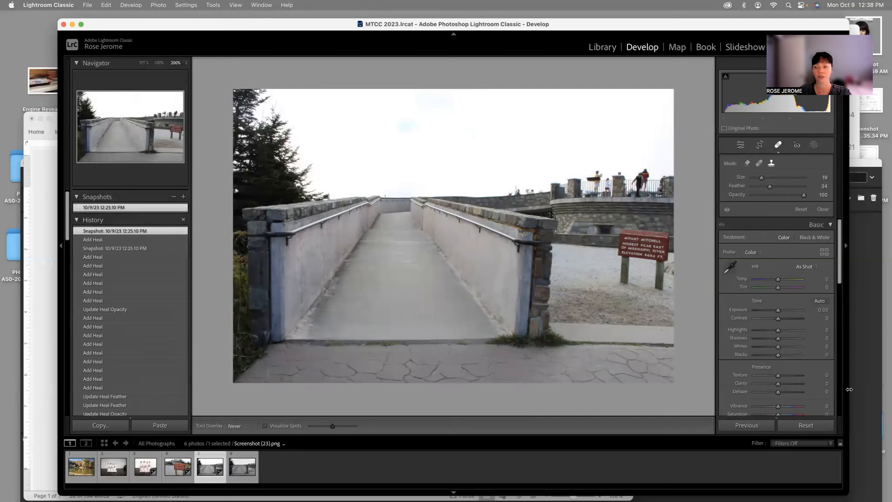
left_click(818, 429)
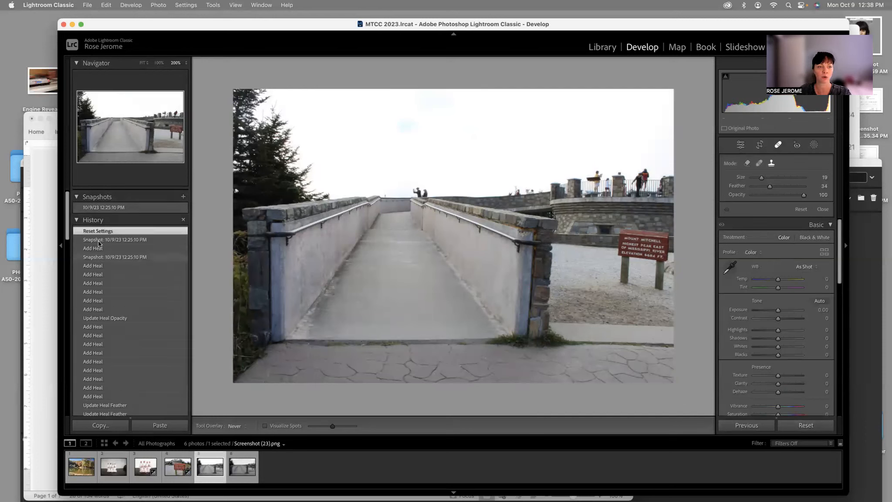
left_click(105, 208)
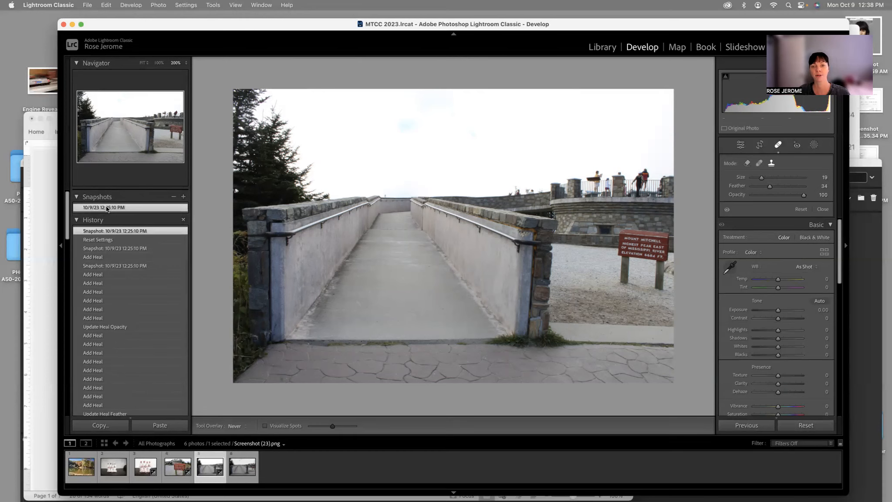